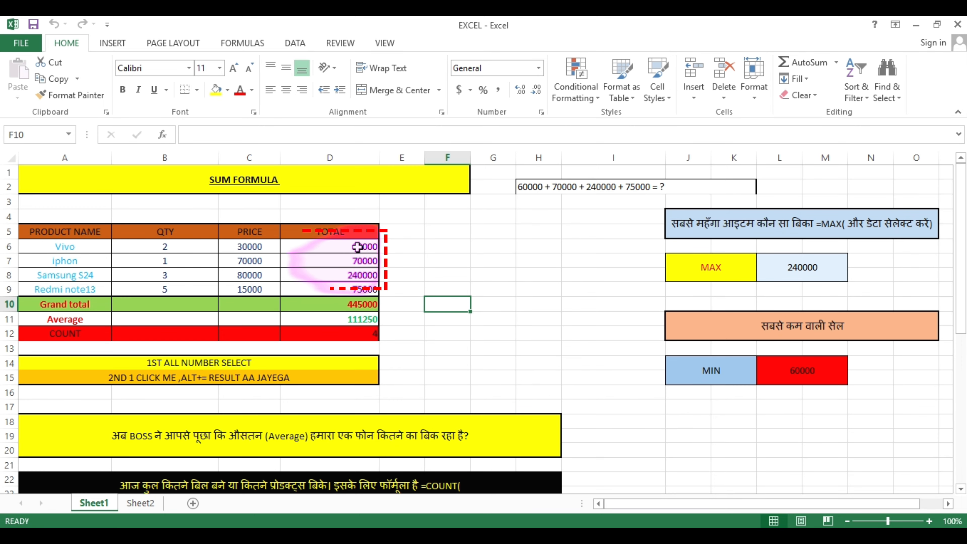
# - Add up the four product totals in D6:D9 with a SUM formula in cell G8
pyautogui.moveTo(358, 247); pyautogui.dragTo(364, 293)
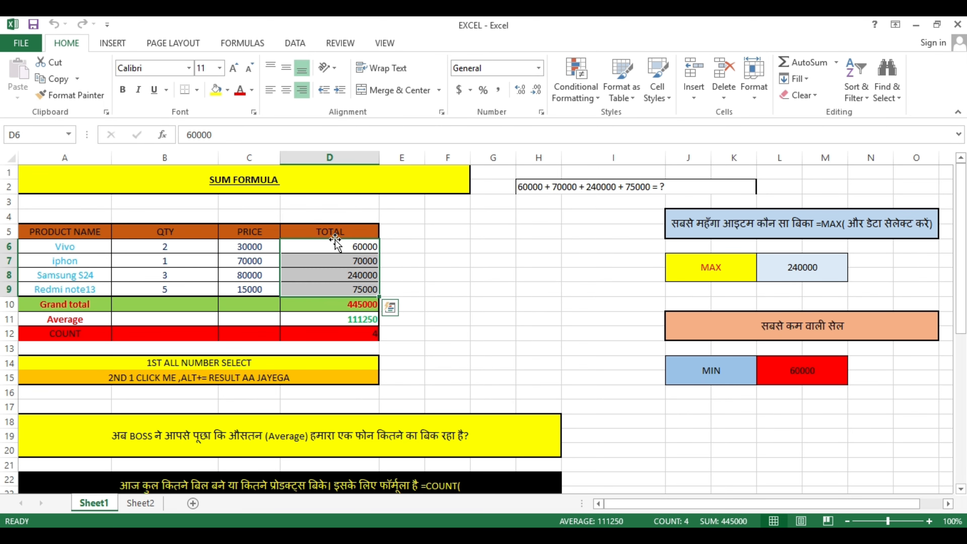
pyautogui.click(553, 188)
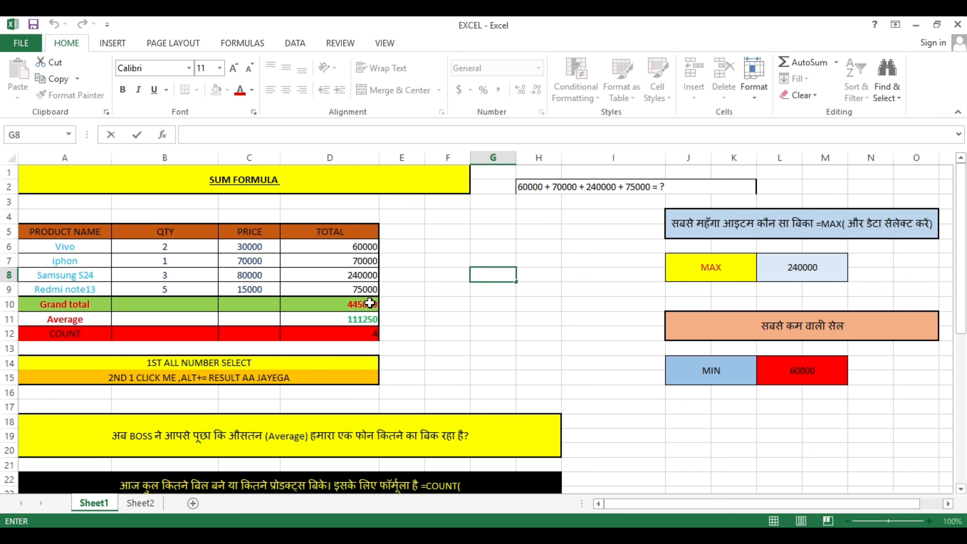
pyautogui.doubleClick(493, 275)
pyautogui.write('=')
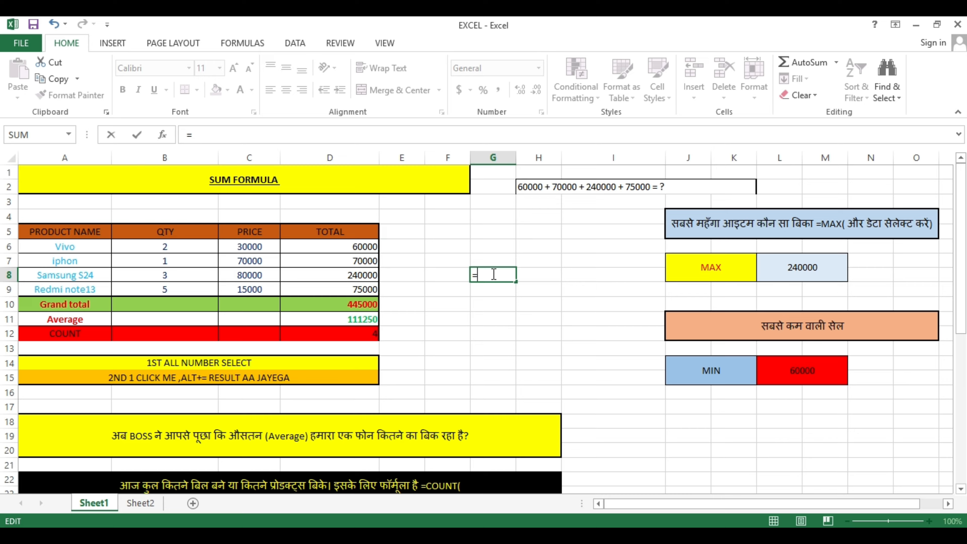
pyautogui.write('SUM')
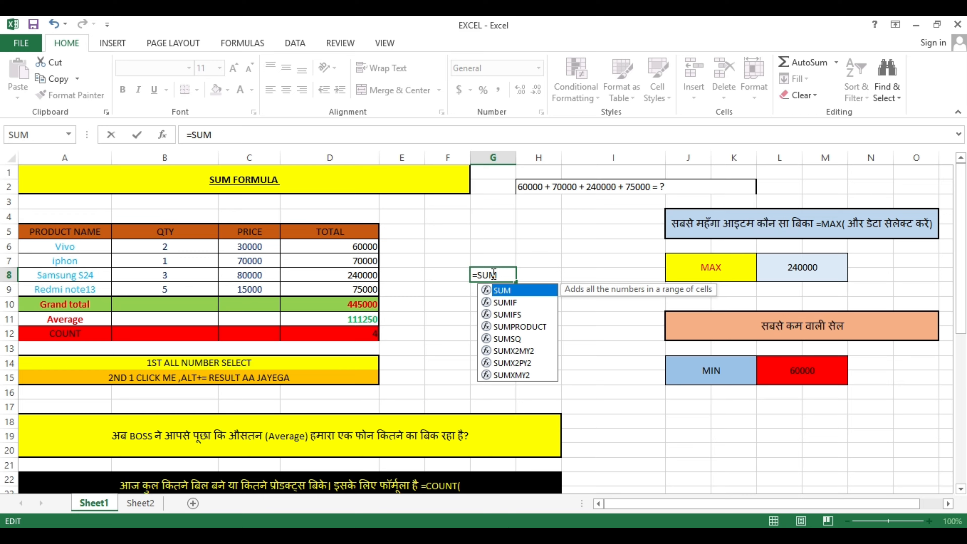
pyautogui.write('(')
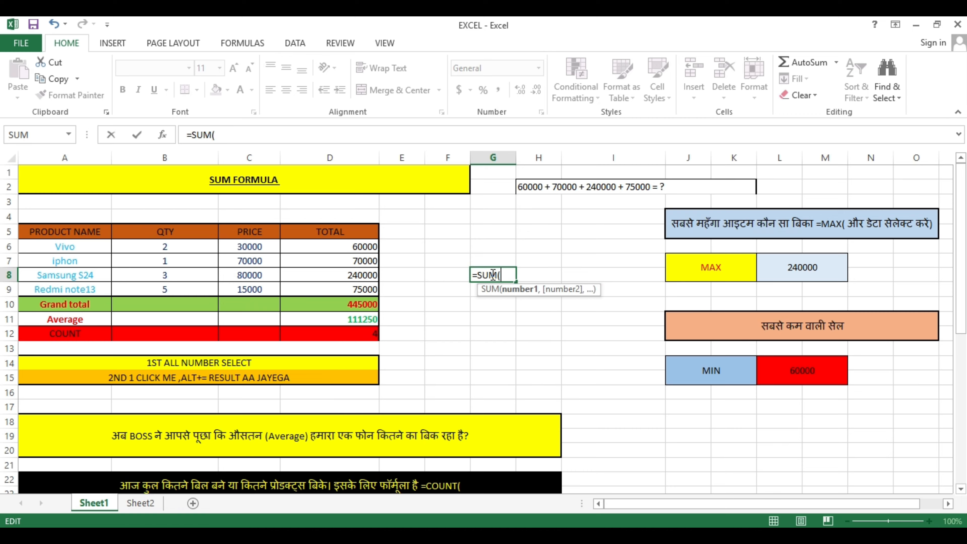
pyautogui.moveTo(351, 248); pyautogui.dragTo(357, 285)
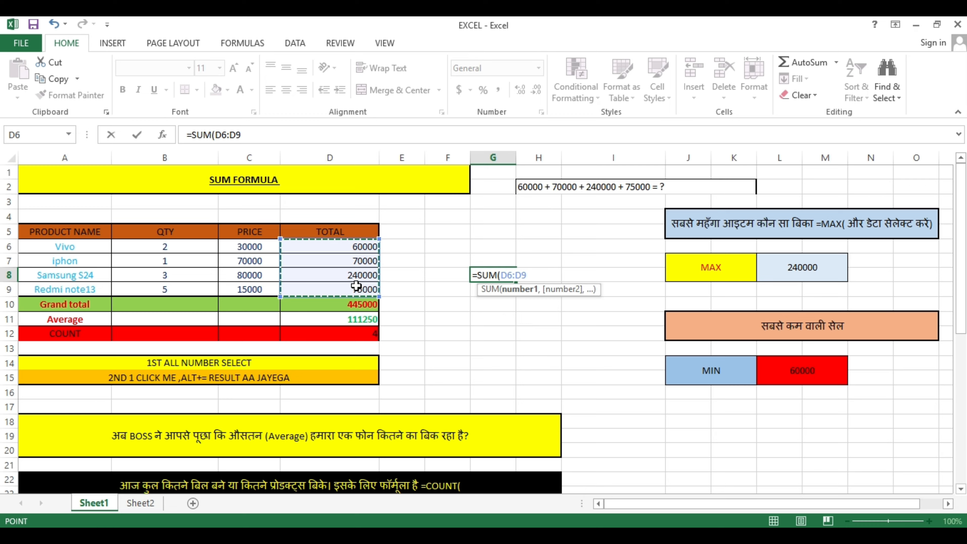
pyautogui.write(')')
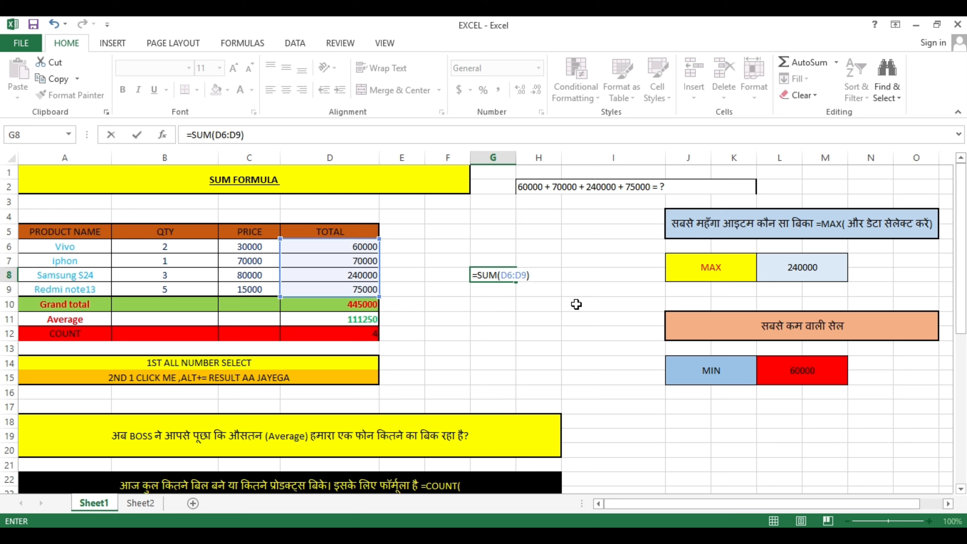
pyautogui.press('Return')
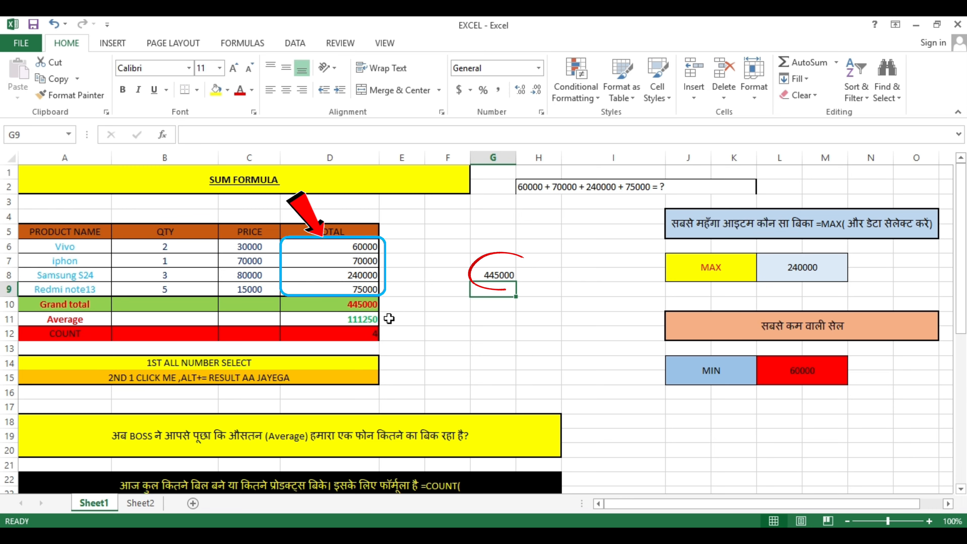
# - Calculate the average of the product totals in D6:D9 with an AVERAGE formula in cell F11
pyautogui.click(492, 319)
pyautogui.click(257, 135)
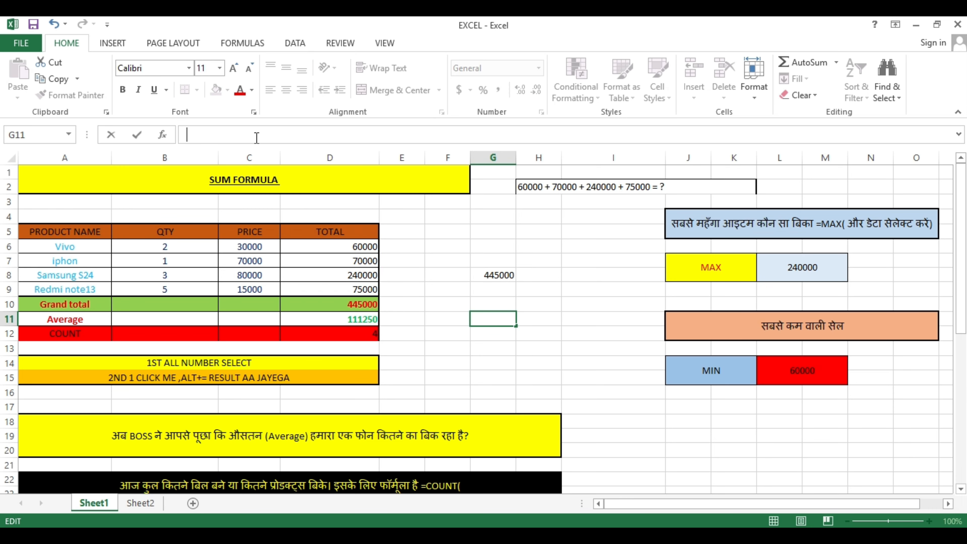
pyautogui.click(365, 322)
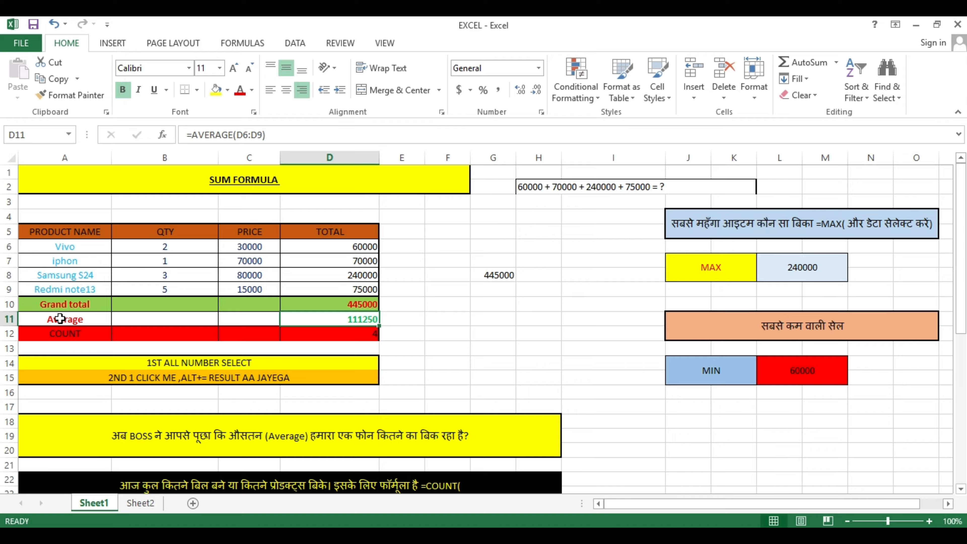
pyautogui.moveTo(61, 319); pyautogui.dragTo(330, 318)
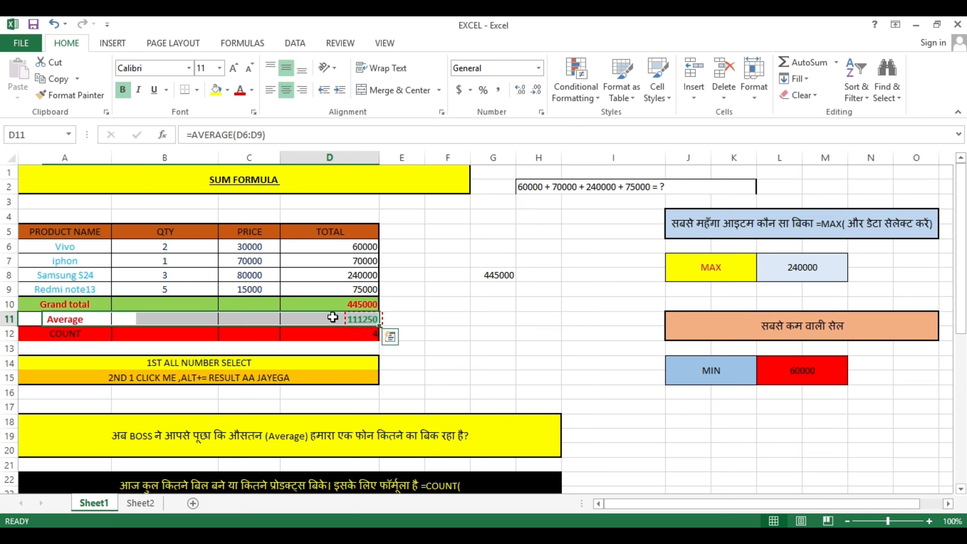
pyautogui.moveTo(333, 317); pyautogui.dragTo(333, 317)
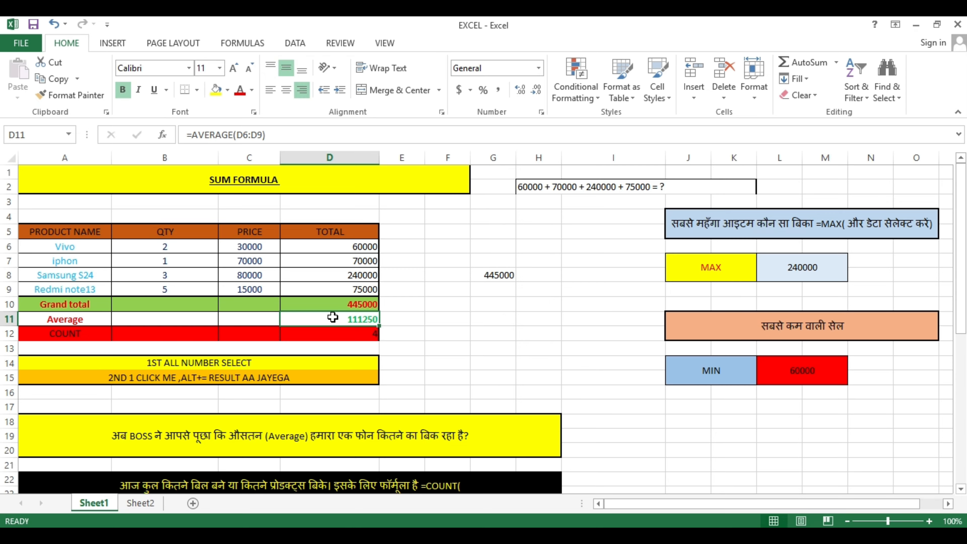
pyautogui.click(447, 320)
pyautogui.write('=')
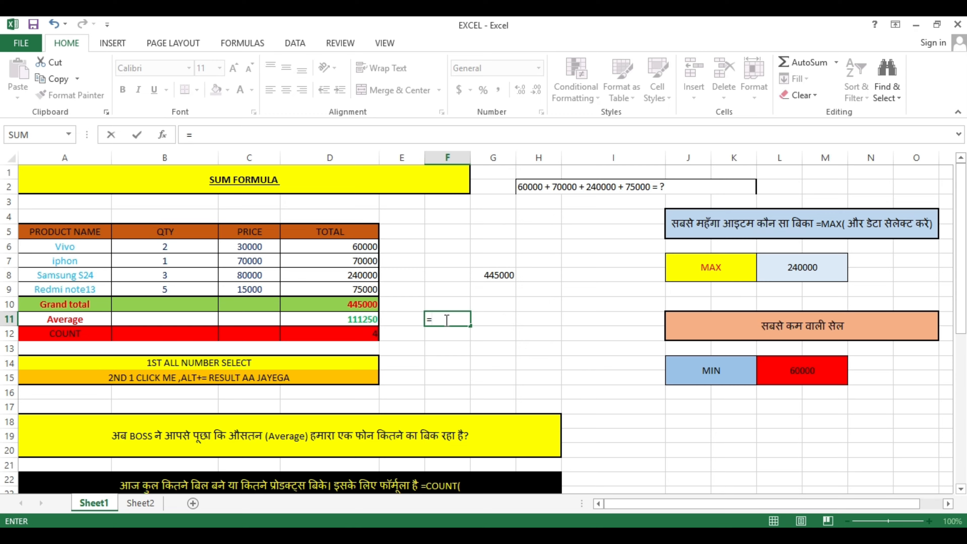
pyautogui.write('AVERAGE')
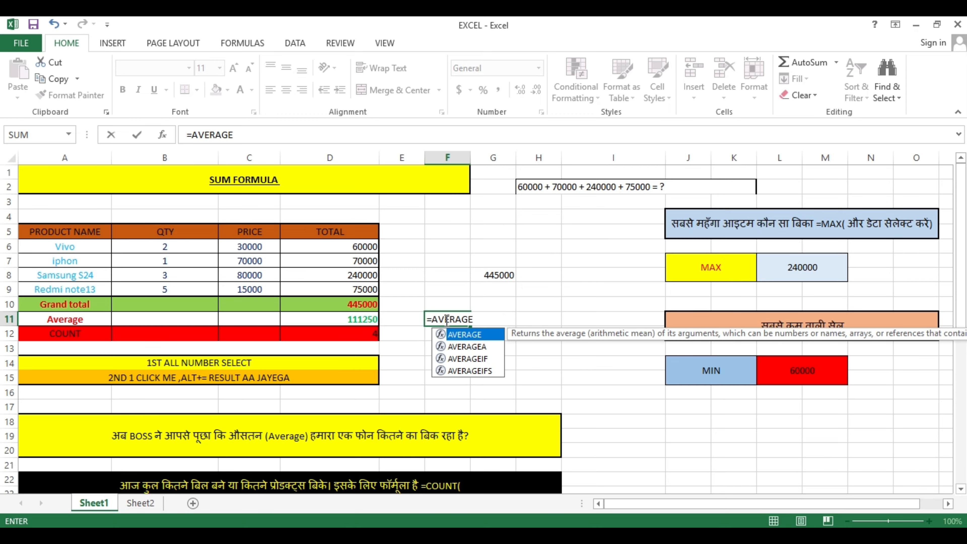
pyautogui.write('(')
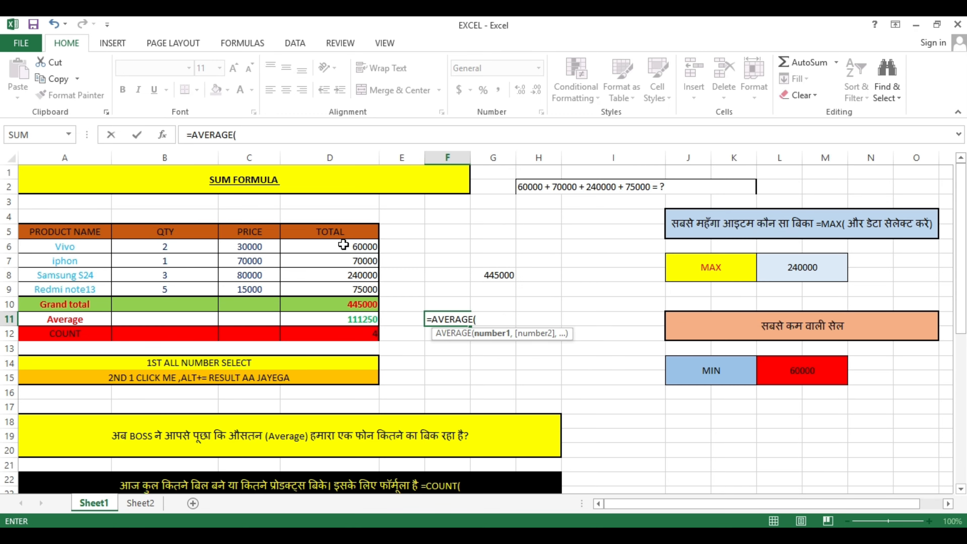
pyautogui.moveTo(344, 247); pyautogui.dragTo(348, 286)
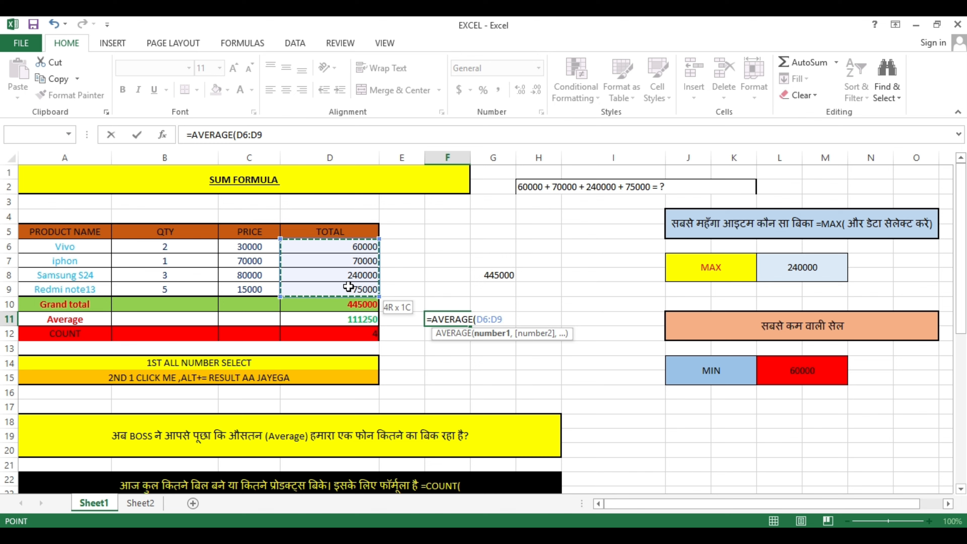
pyautogui.write(')')
pyautogui.press('Return')
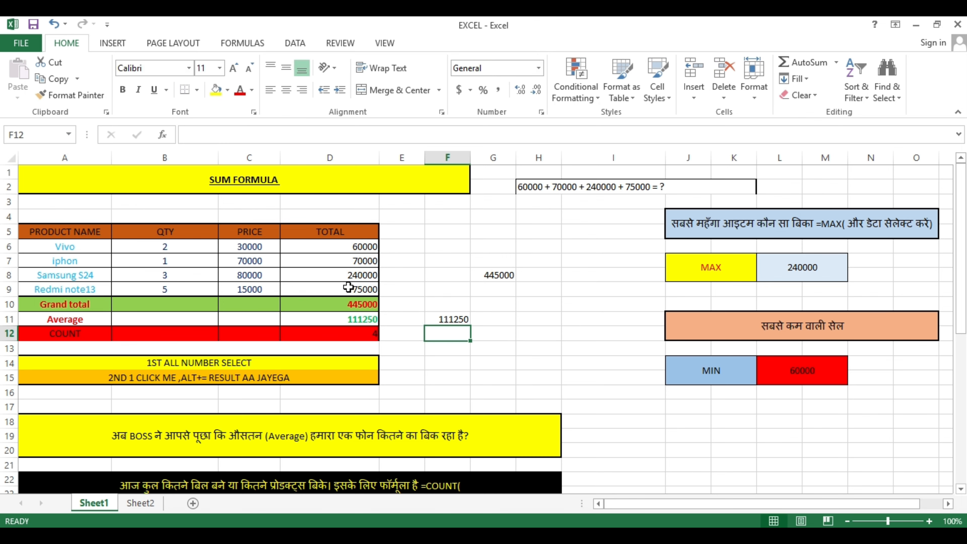
pyautogui.click(451, 320)
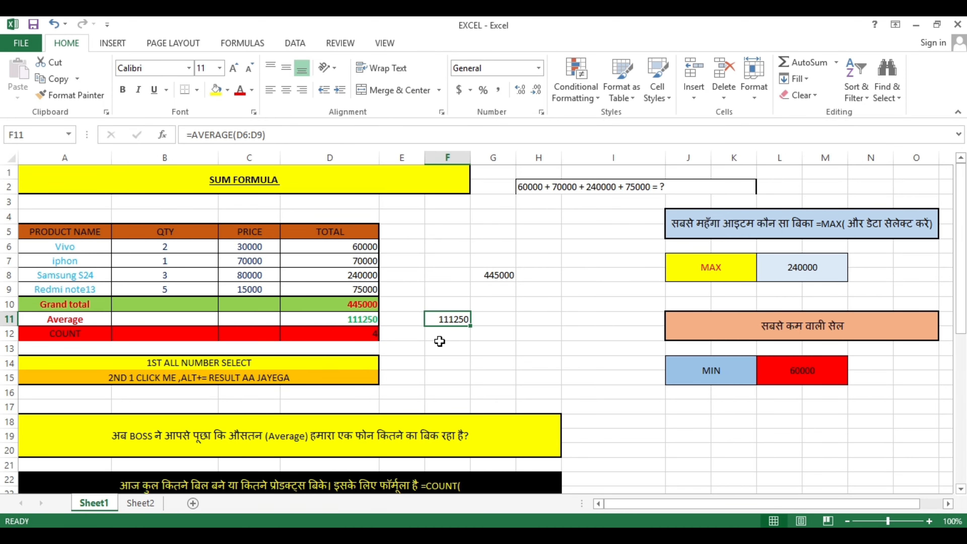
# - Count the numeric entries in the TOTAL range D6:D9 with a COUNT formula in cell F13
pyautogui.scroll(-2, 440, 343)
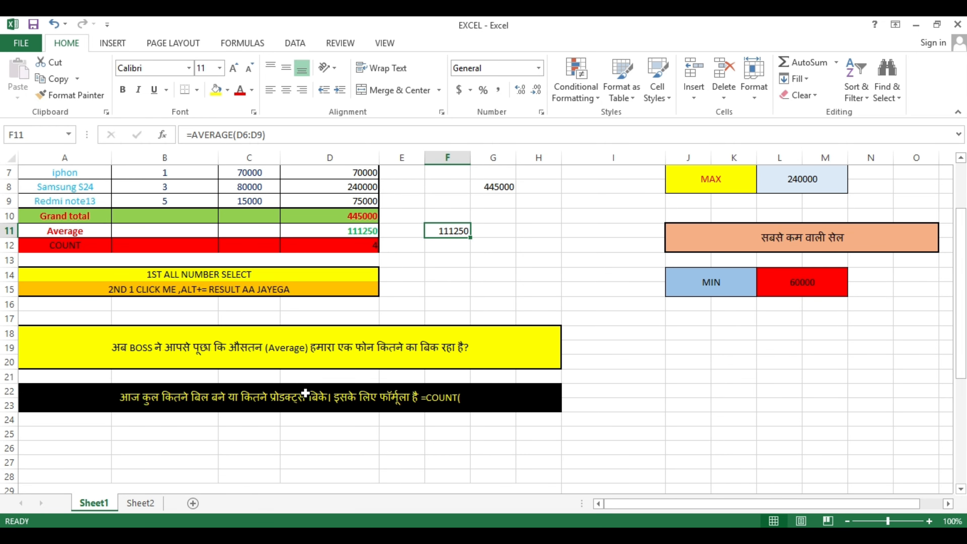
pyautogui.click(542, 291)
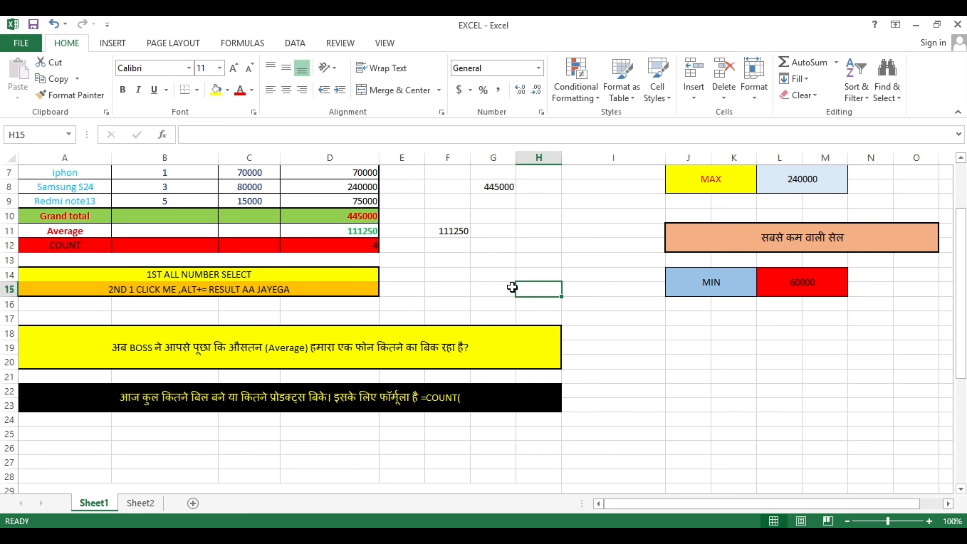
pyautogui.scroll(2, 514, 288)
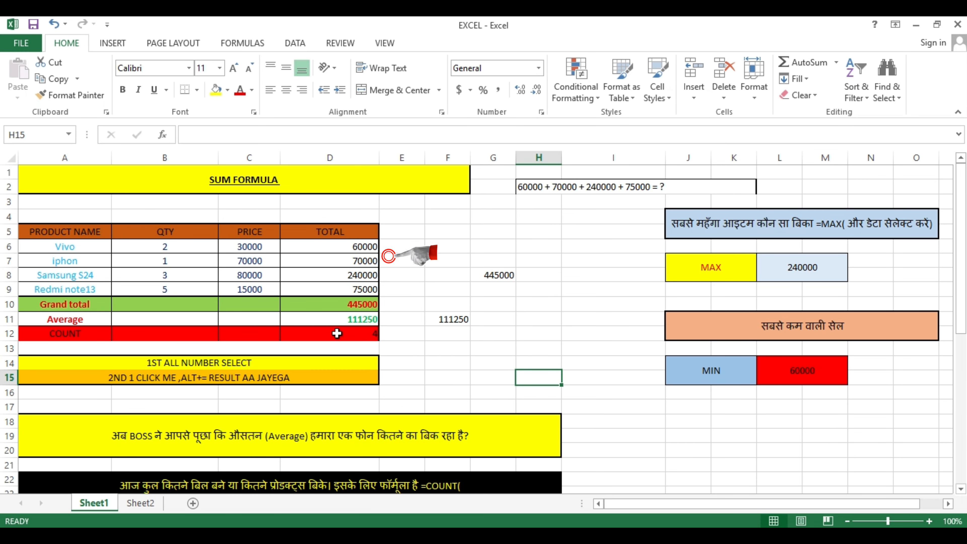
pyautogui.click(360, 332)
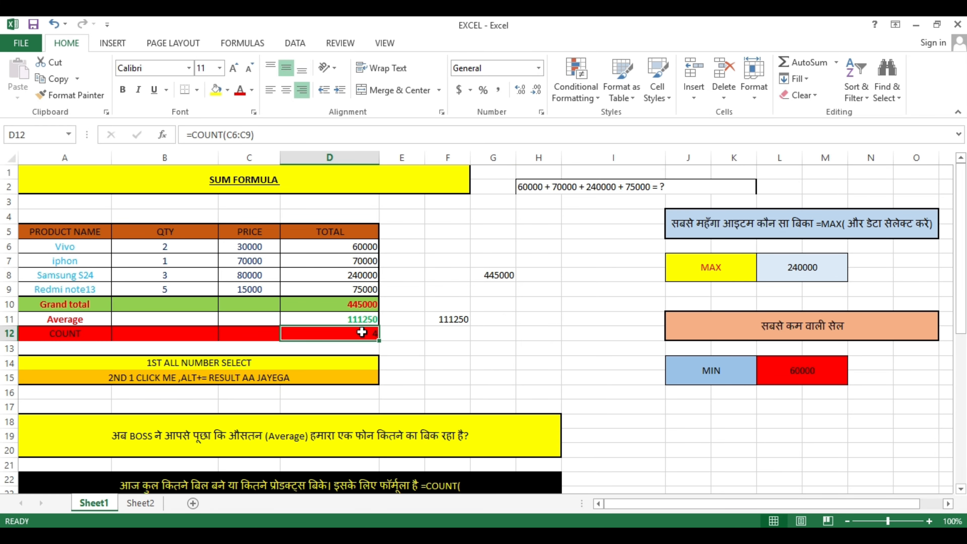
pyautogui.click(445, 349)
pyautogui.write('=')
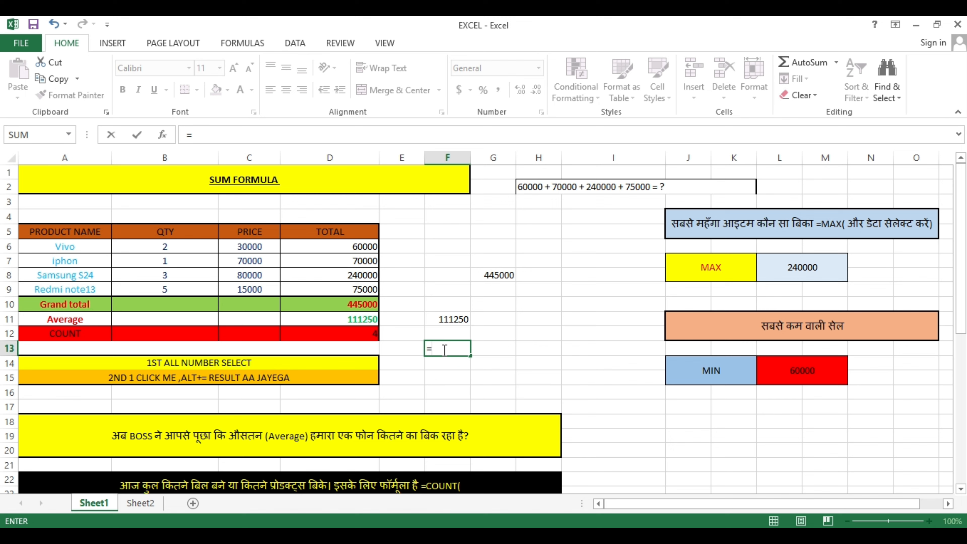
pyautogui.write('COUNT')
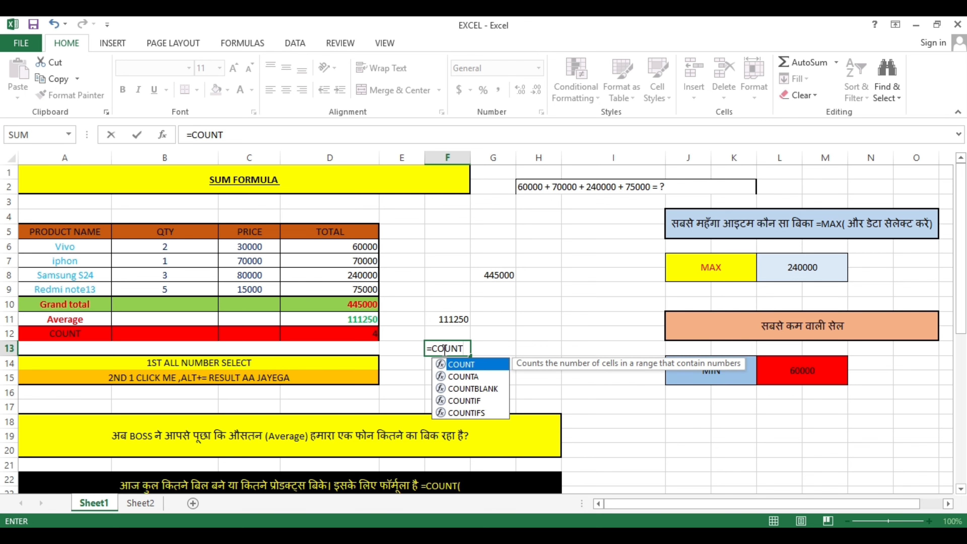
pyautogui.write('(')
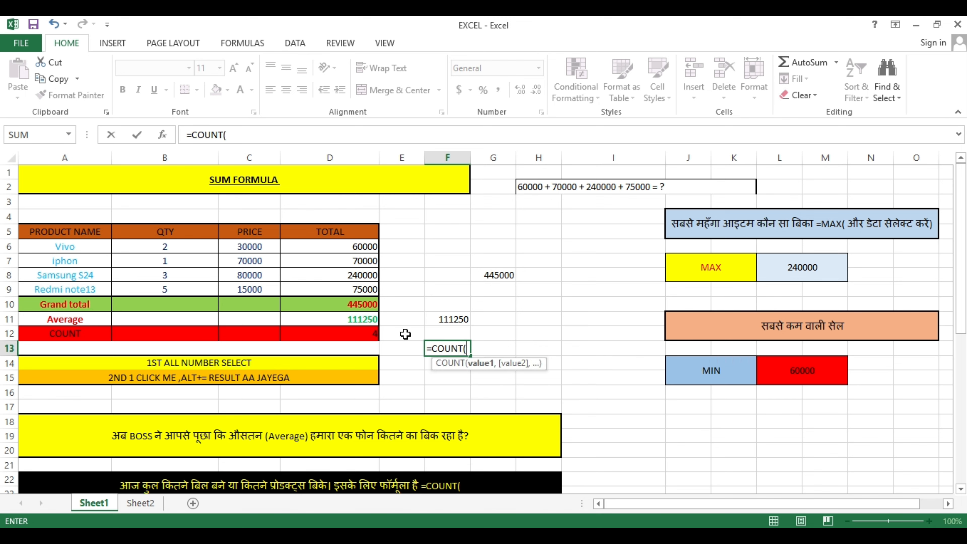
pyautogui.moveTo(330, 247); pyautogui.dragTo(338, 293)
pyautogui.write(')')
pyautogui.press('Return')
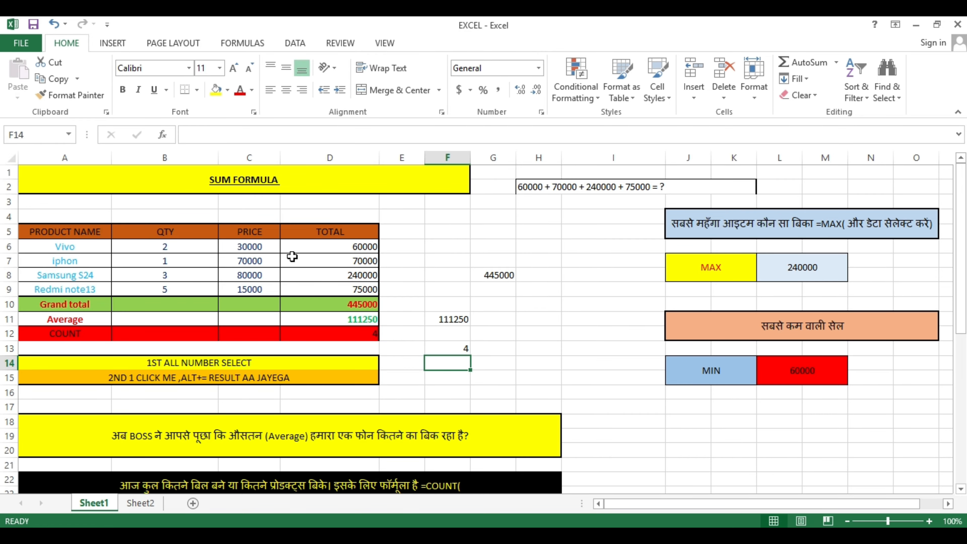
pyautogui.click(454, 350)
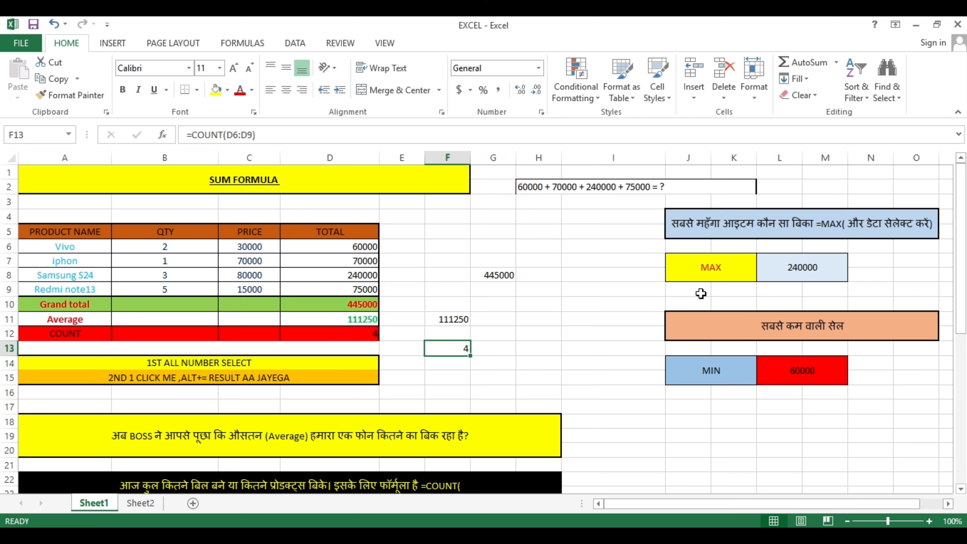
# - Find the highest product total in D6:D9 with a MAX formula in cell H10
pyautogui.click(771, 267)
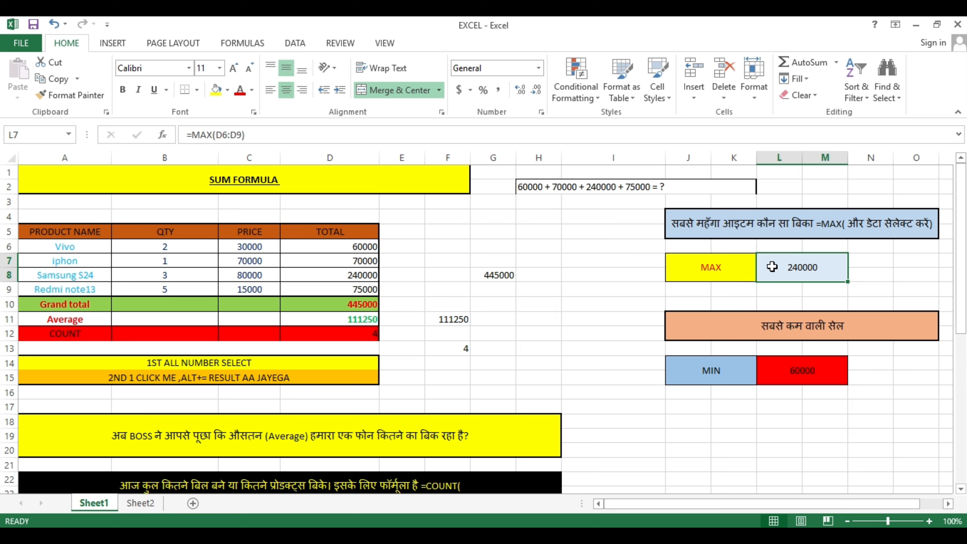
pyautogui.click(728, 272)
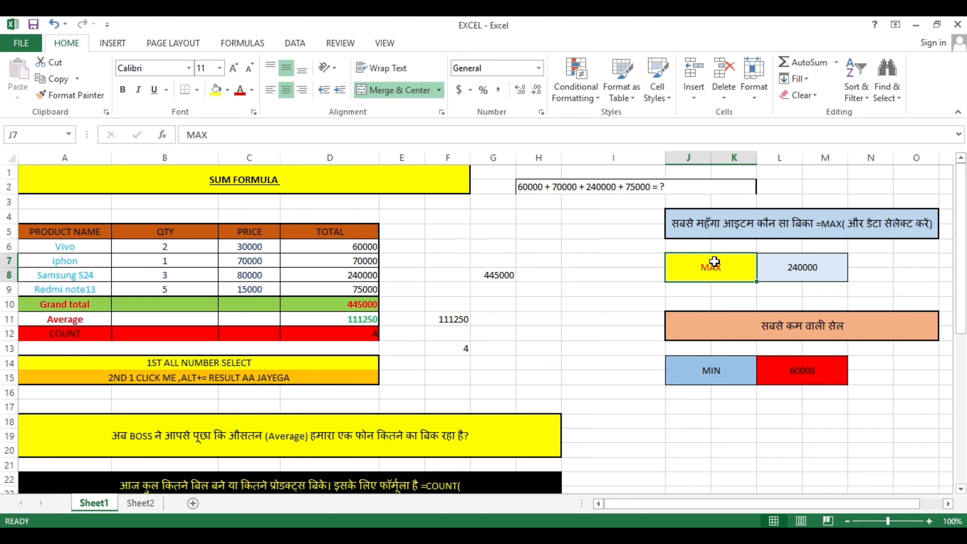
pyautogui.click(784, 271)
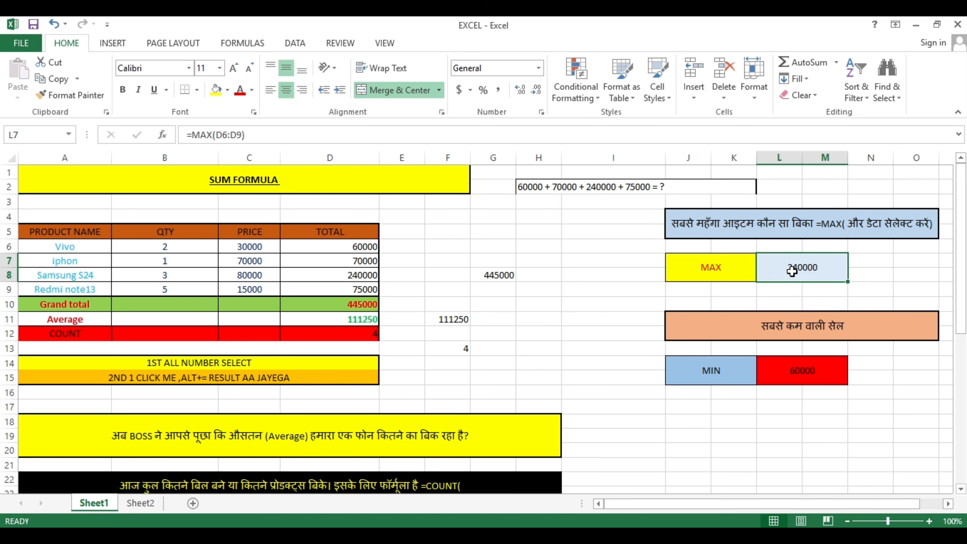
pyautogui.doubleClick(551, 304)
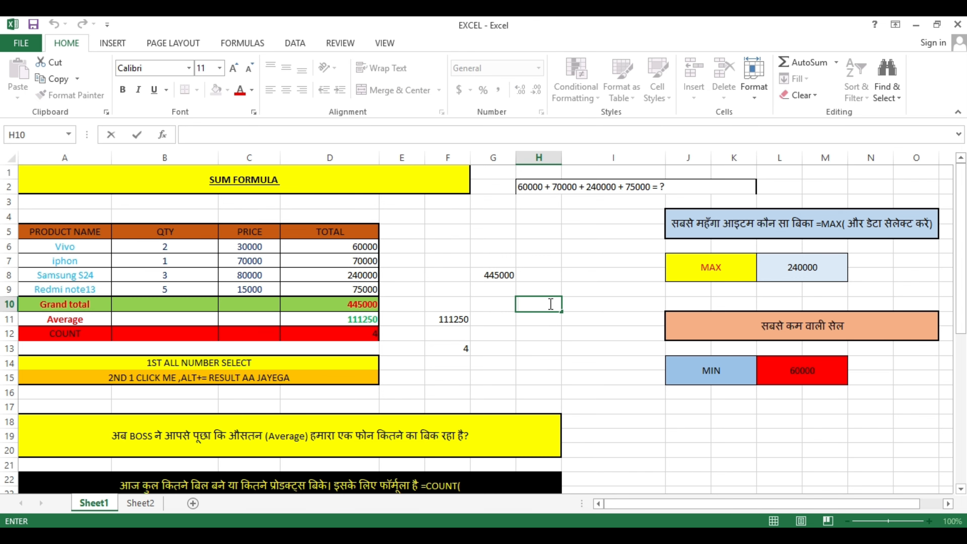
pyautogui.write('=MAX')
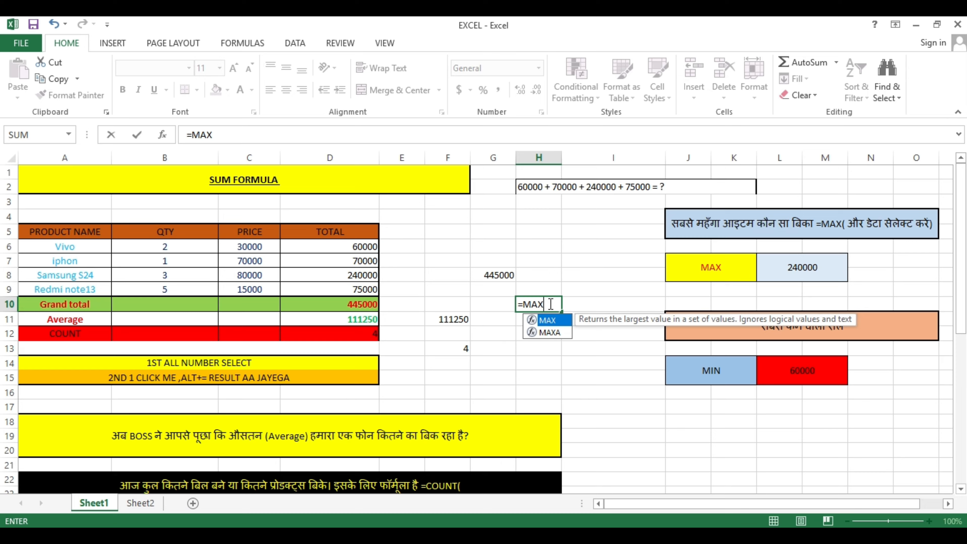
pyautogui.write('(')
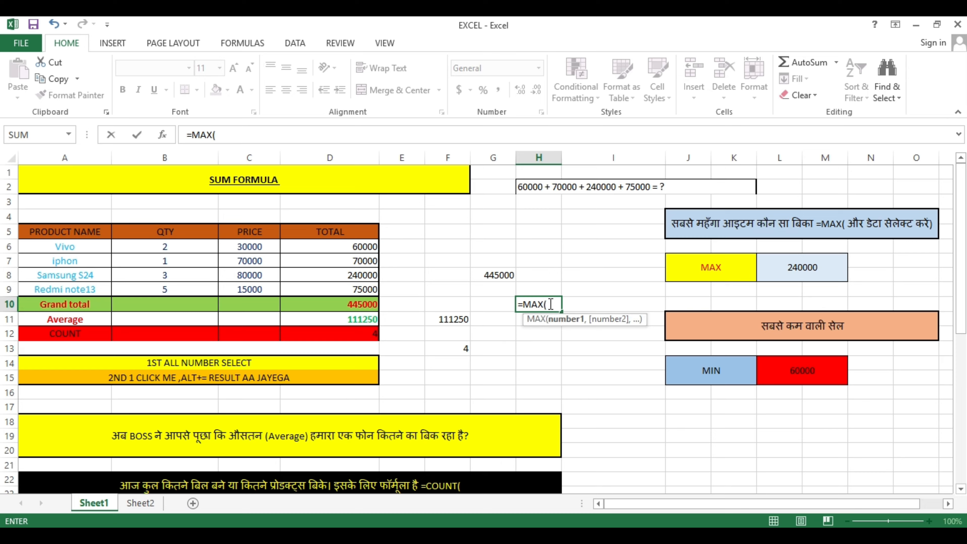
pyautogui.moveTo(356, 246); pyautogui.dragTo(358, 288)
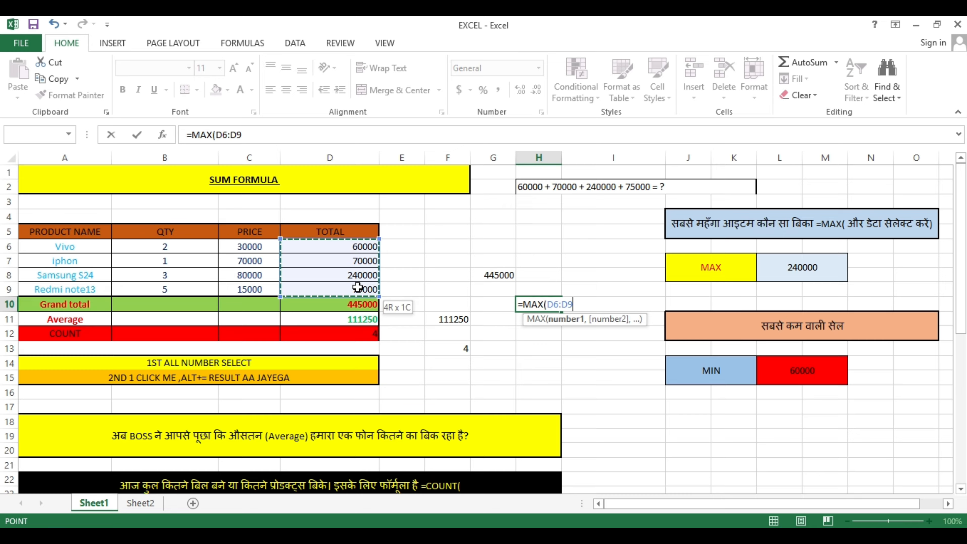
pyautogui.hotkey('ctrl', 'Return')
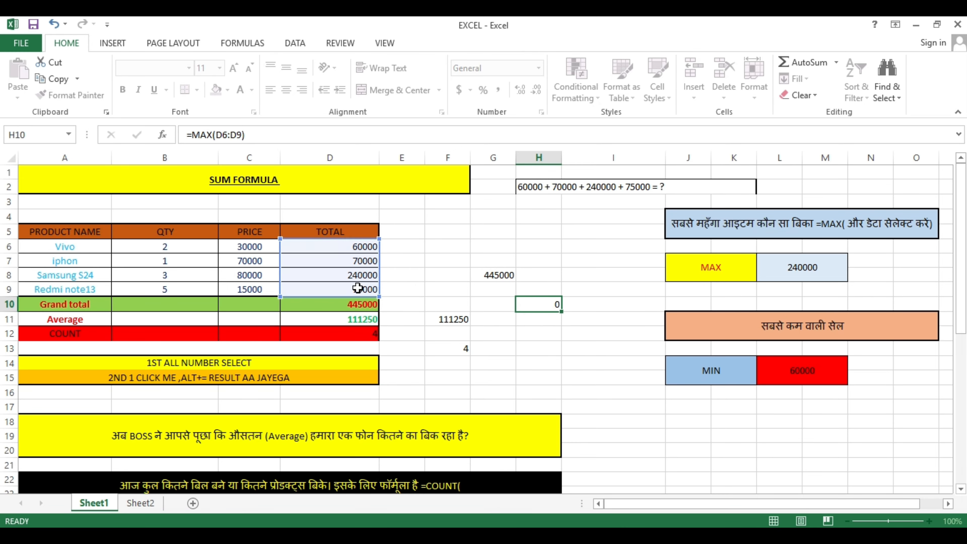
# - Complete the MAX formula over D6:D9 in H10 and reselect that cell to check its result
pyautogui.press('Return')
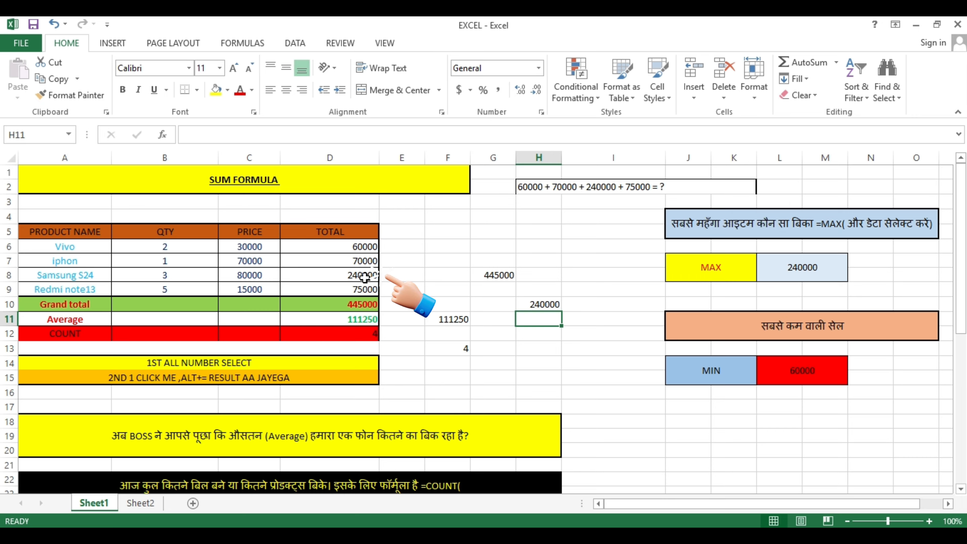
pyautogui.click(538, 305)
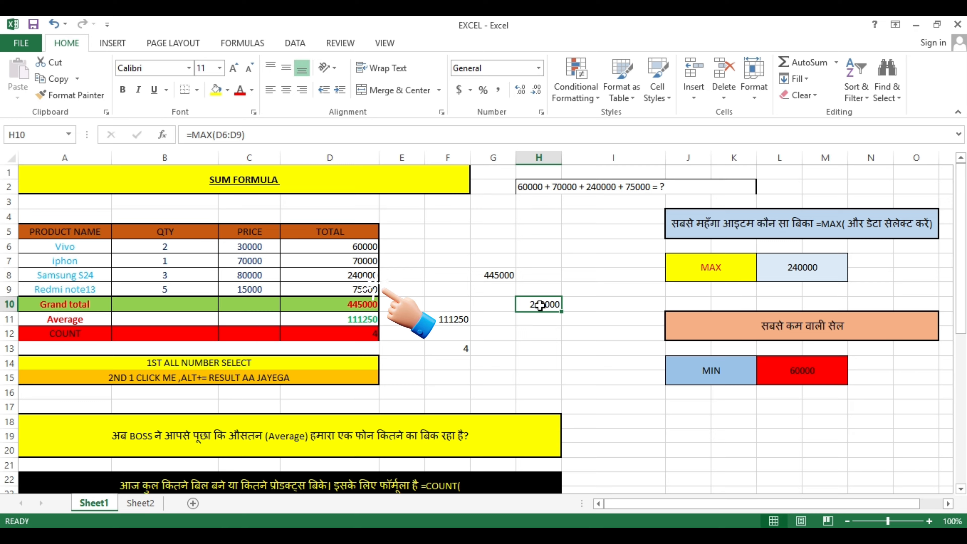
# - Find the lowest product total in D6:D9 with a MIN formula in cell H13
pyautogui.click(716, 370)
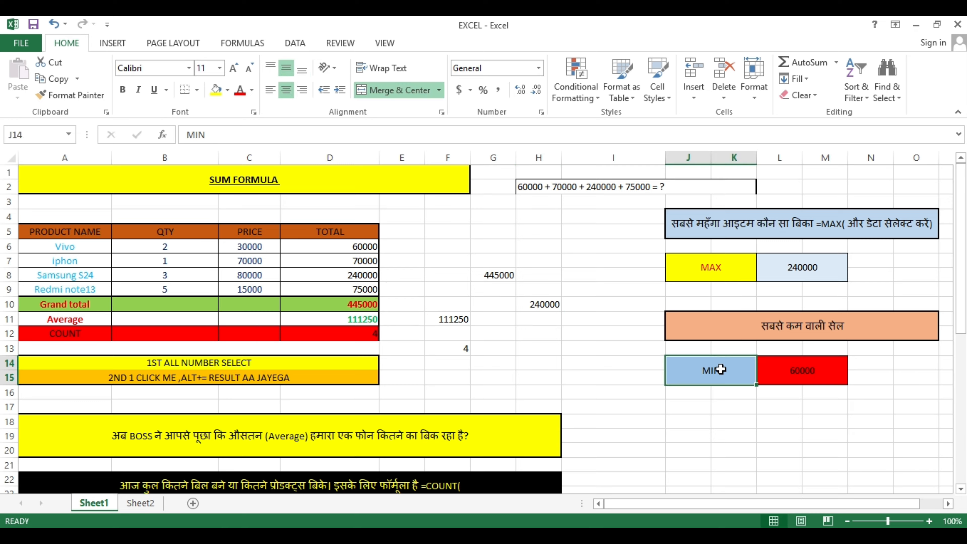
pyautogui.doubleClick(538, 347)
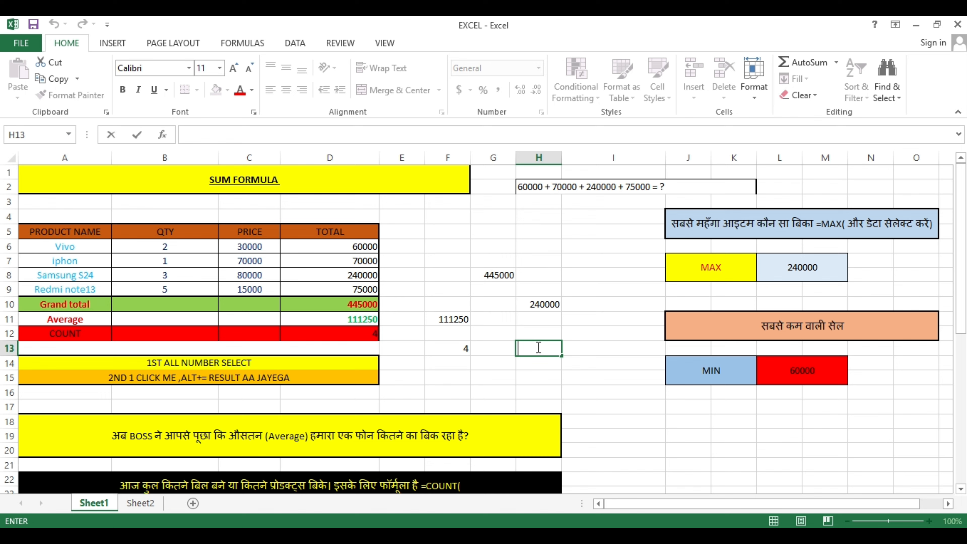
pyautogui.write('=MIN')
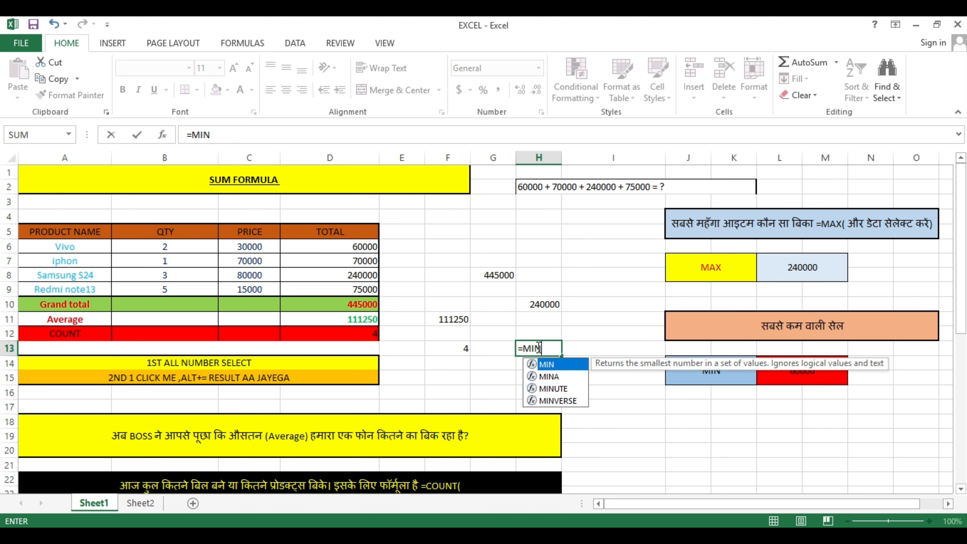
pyautogui.write('(')
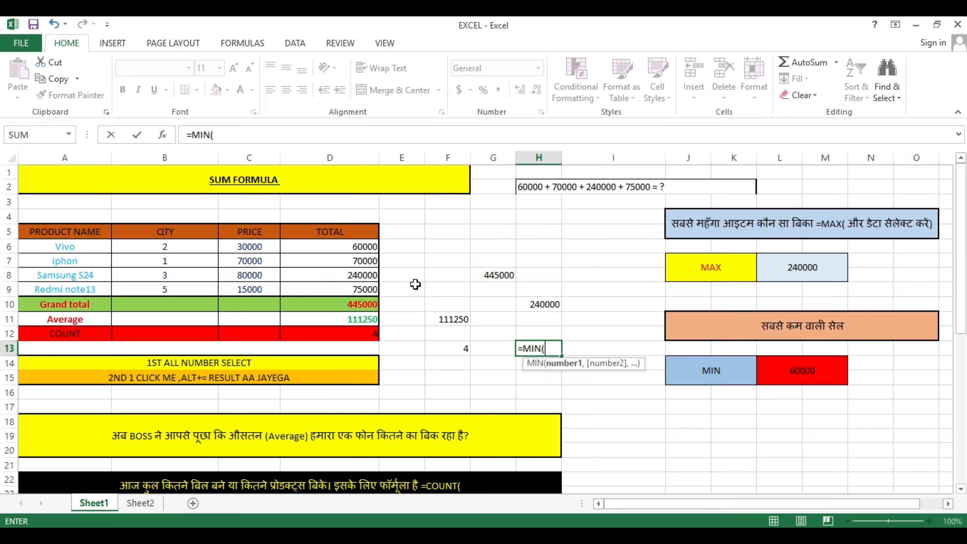
pyautogui.click(356, 247)
pyautogui.moveTo(360, 281); pyautogui.dragTo(362, 289)
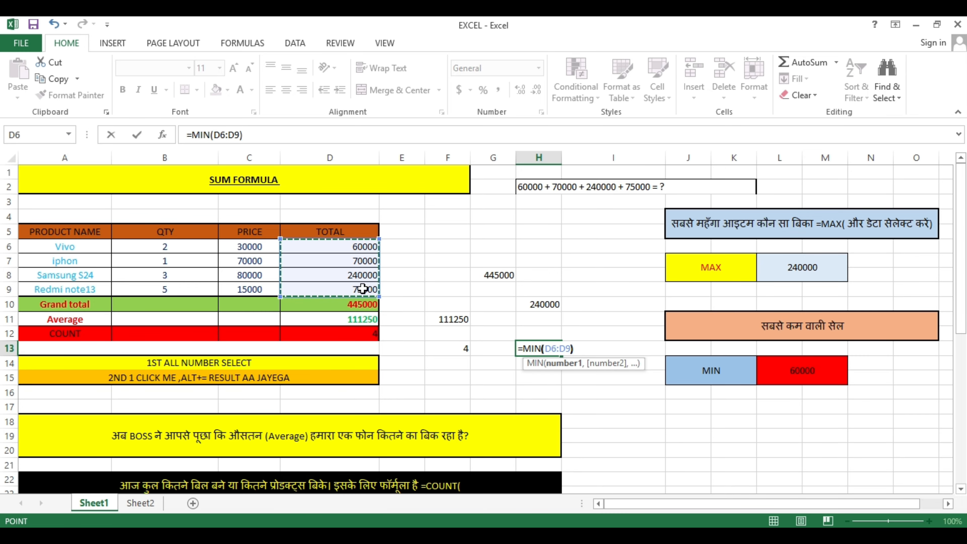
pyautogui.hotkey('ctrl', 'Return')
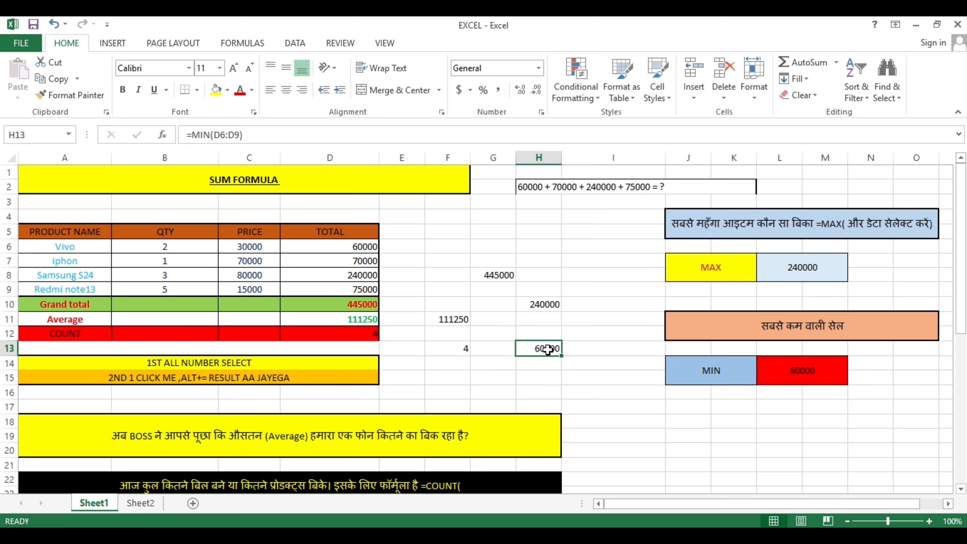
# - Select the block E5:I14 that holds the practice formula results beside the sales table
pyautogui.click(413, 236)
pyautogui.moveTo(413, 237); pyautogui.dragTo(594, 367)
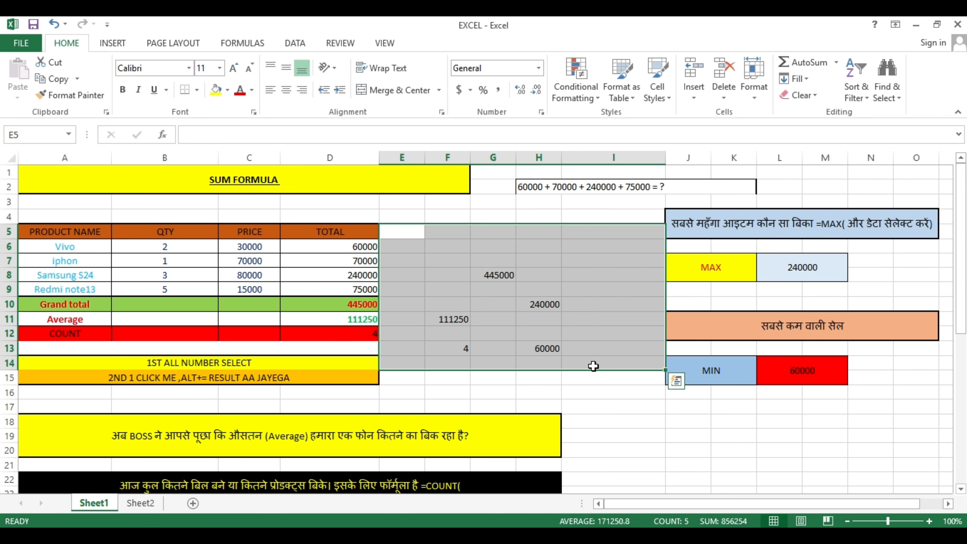